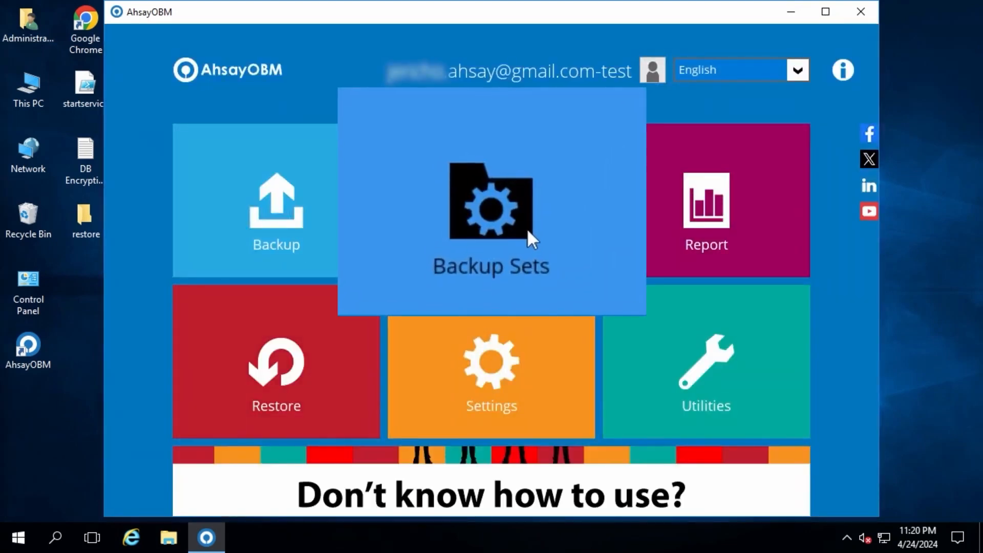
Create a backup set named "MS Exchange Database Backup" of type MS Exchange Server Backup for Microsoft Exchange Server 2019
{"action": "left_click", "coordinate": [500, 224]}
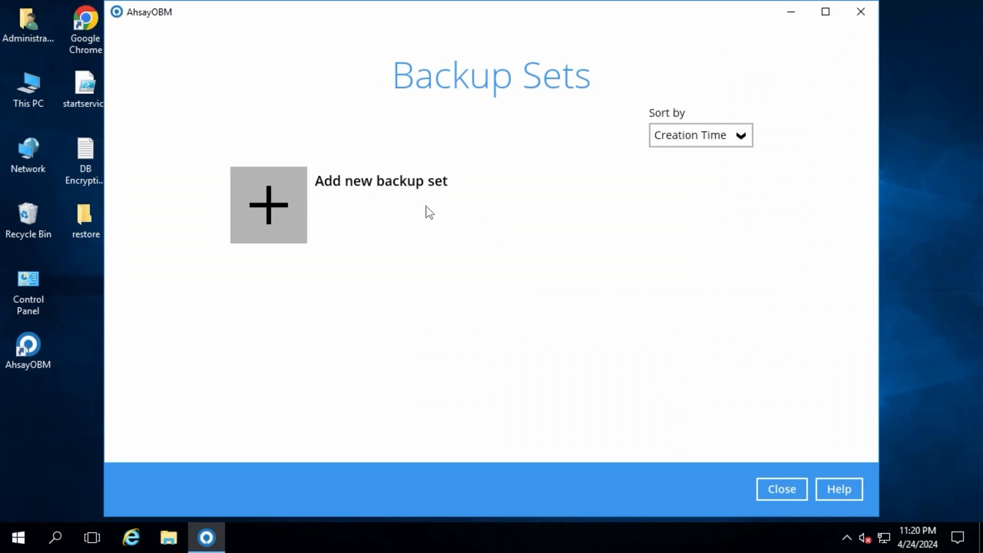
{"action": "left_click", "coordinate": [277, 202]}
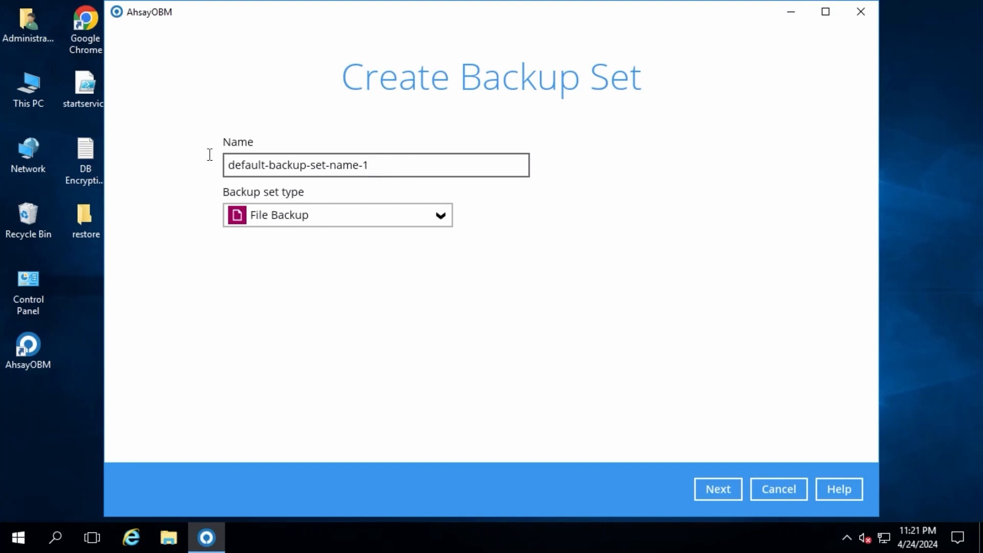
{"action": "key", "text": "ctrl+a"}
{"action": "type", "text": "MS Exchange Database Backup"}
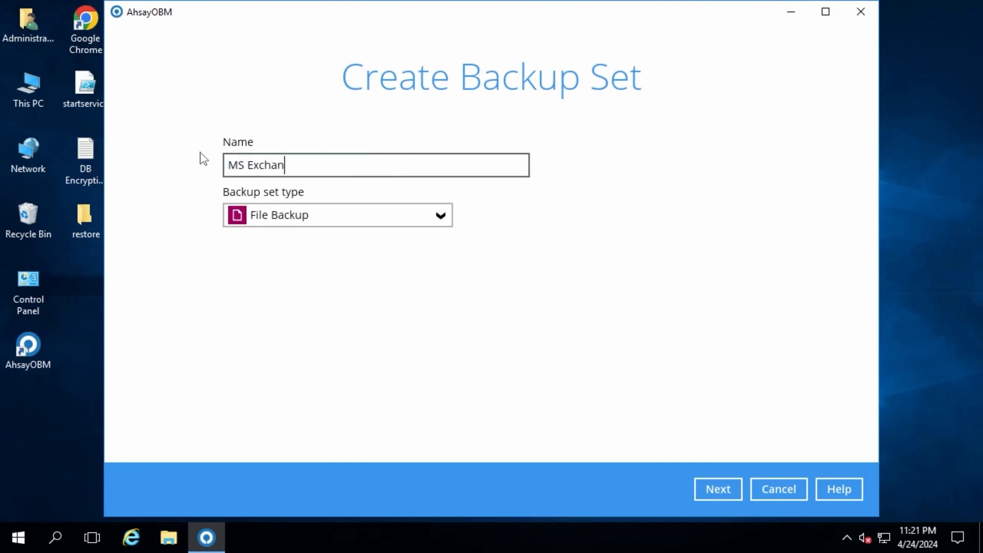
{"action": "left_click", "coordinate": [311, 219]}
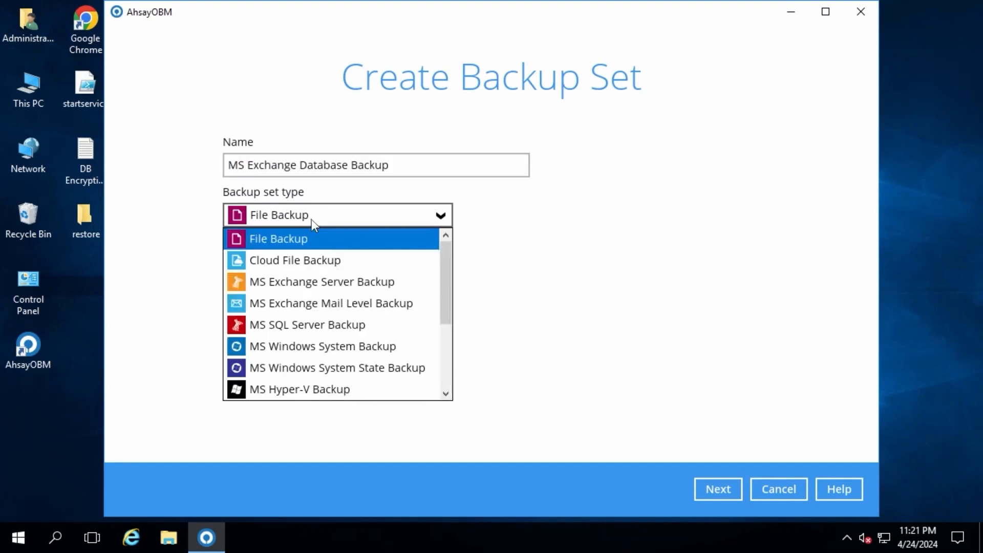
{"action": "left_click", "coordinate": [357, 291]}
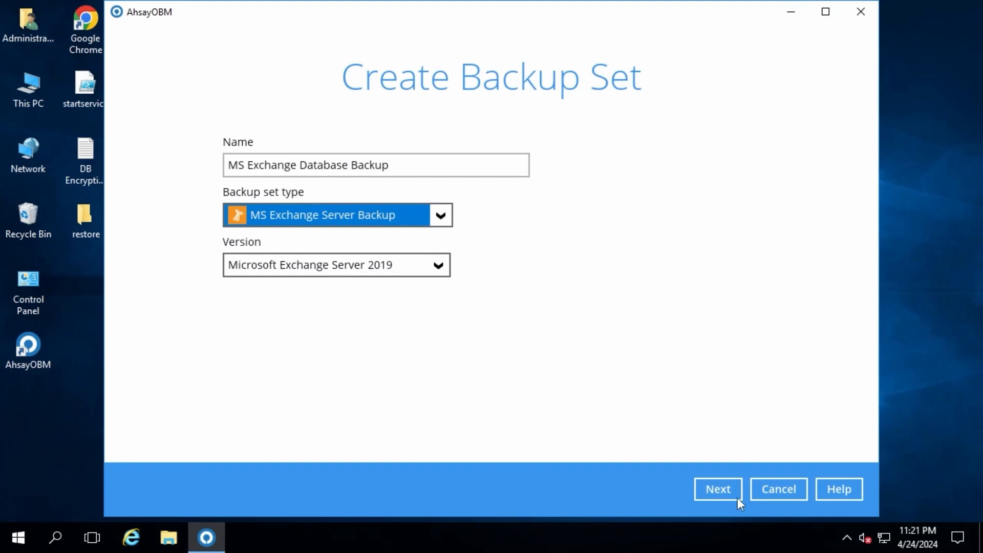
{"action": "left_click", "coordinate": [718, 490]}
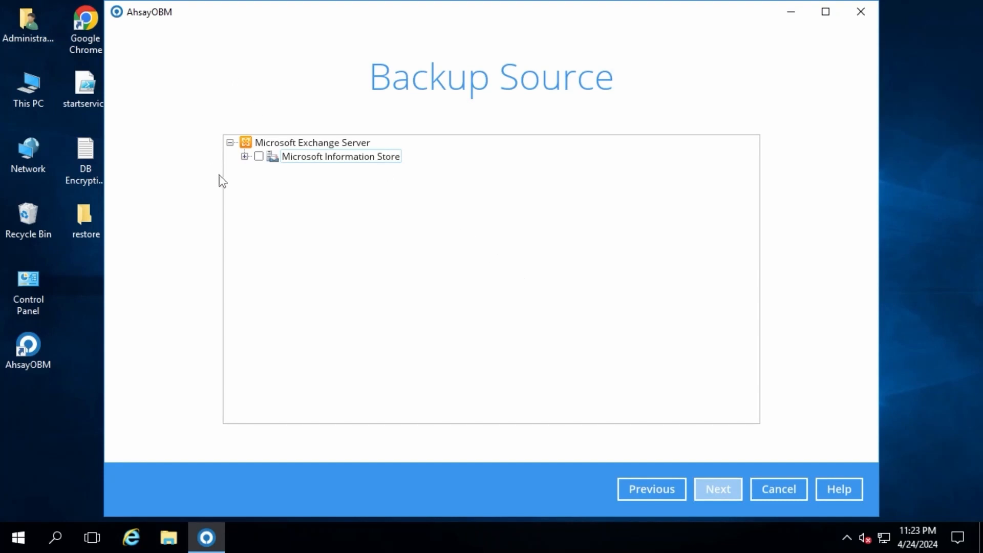
Select the entire Microsoft Information Store, including its server and mailbox database, as the backup source
{"action": "left_click", "coordinate": [258, 157]}
{"action": "left_click", "coordinate": [245, 156]}
{"action": "left_click", "coordinate": [259, 170]}
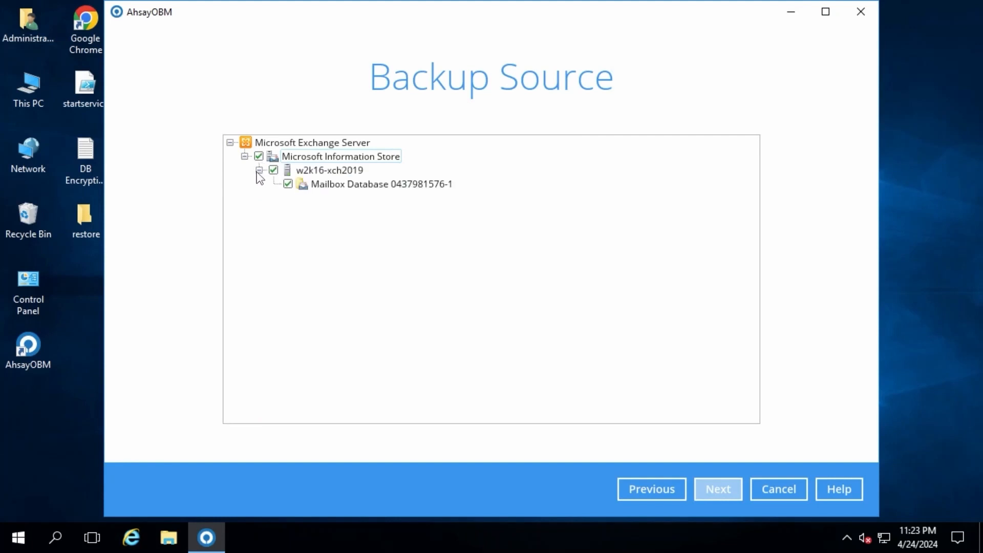
{"action": "left_click", "coordinate": [718, 489]}
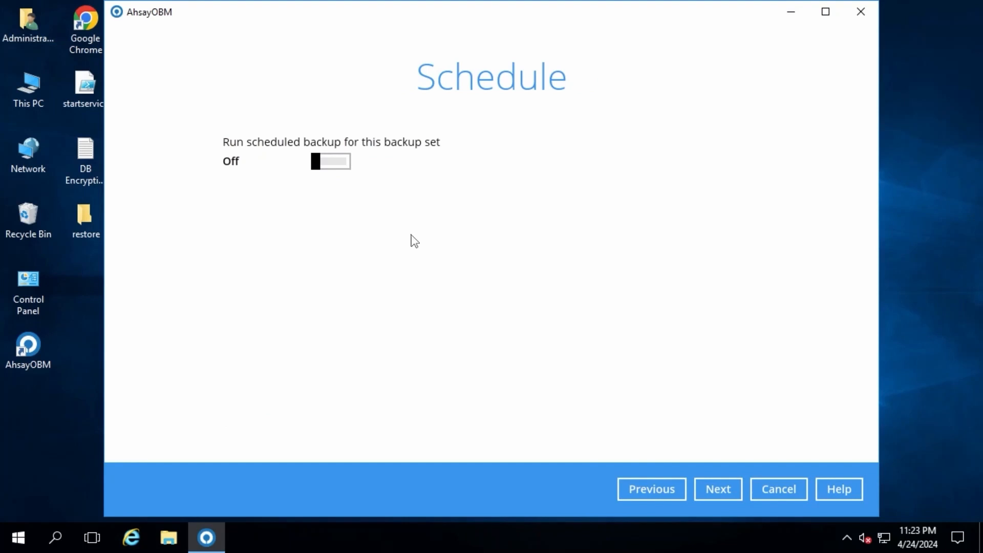
Turn on scheduled backups for this backup set and open a new schedule
{"action": "left_click", "coordinate": [337, 163]}
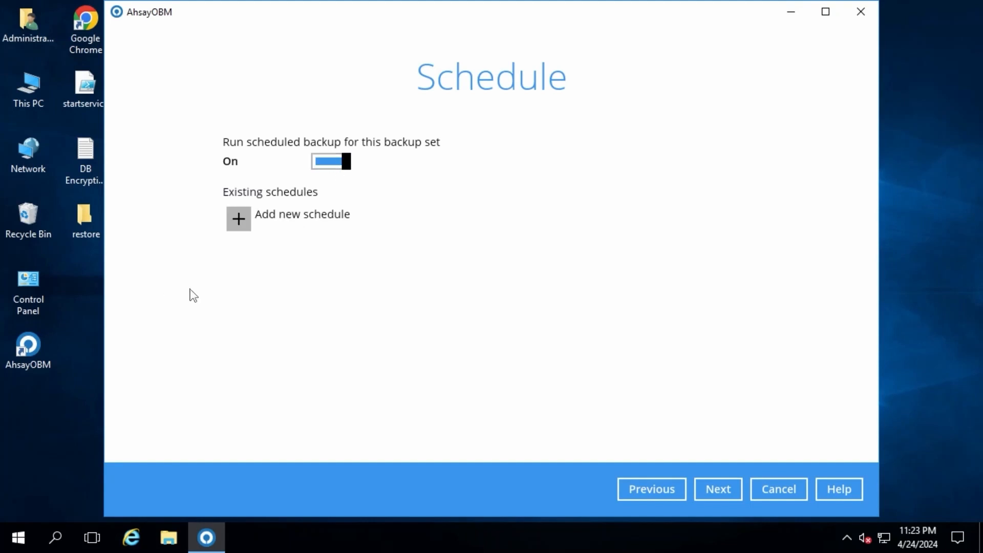
{"action": "left_click", "coordinate": [239, 219]}
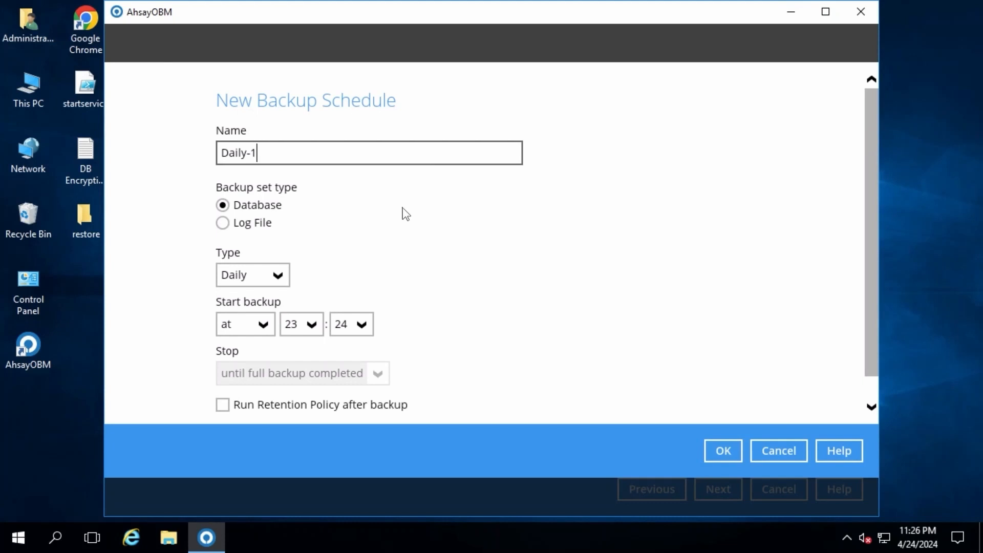
Try the repeating "every" start option for the daily schedule and return it to a fixed "at" time
{"action": "left_click", "coordinate": [285, 282]}
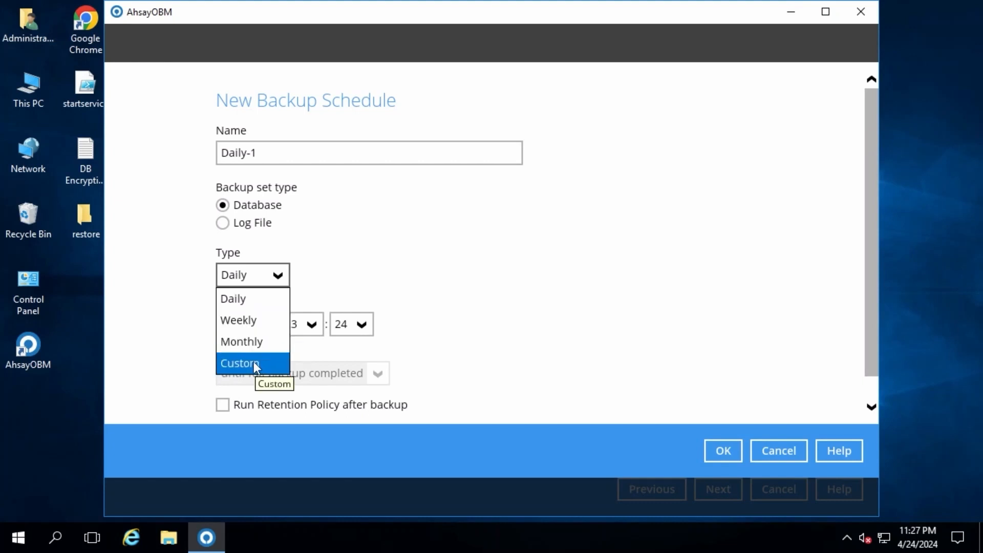
{"action": "left_click", "coordinate": [489, 271]}
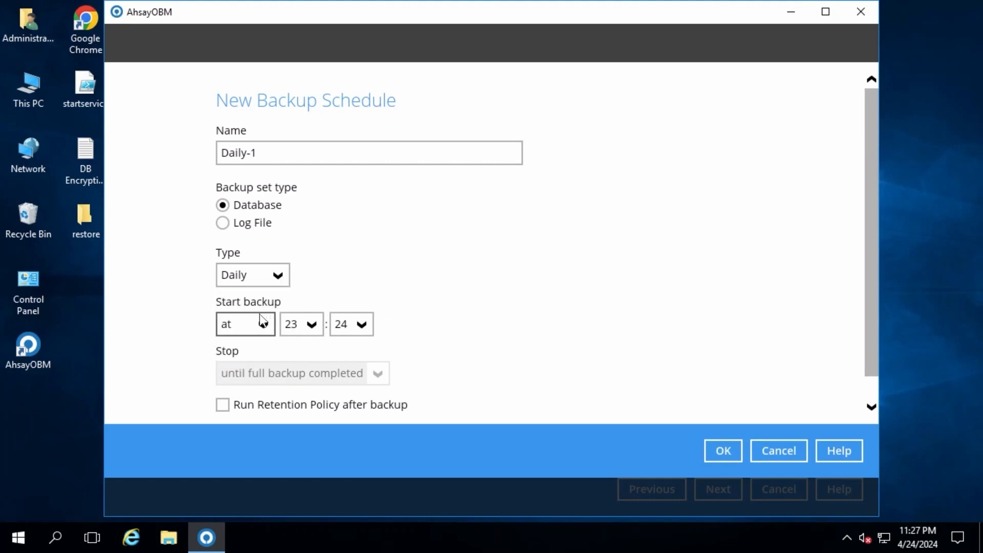
{"action": "left_click", "coordinate": [261, 331]}
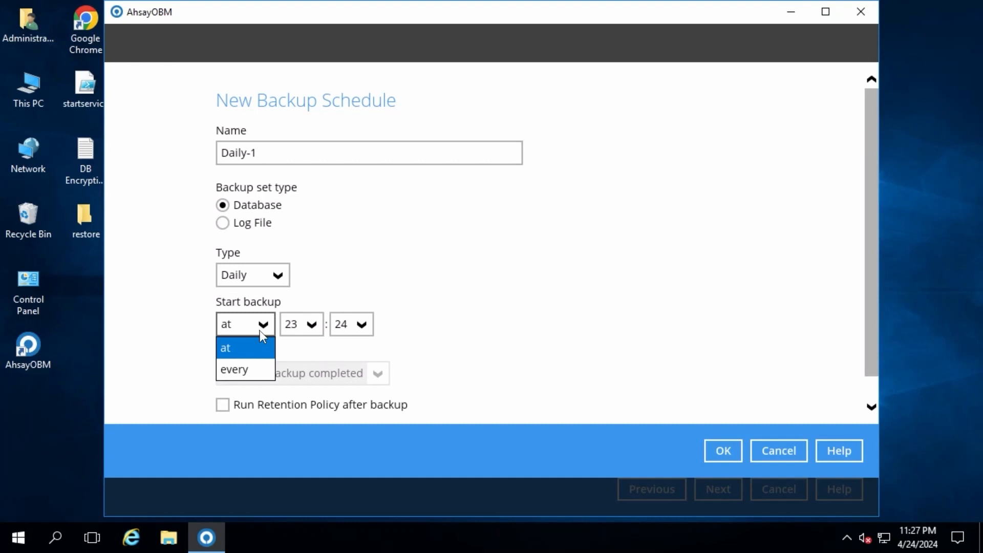
{"action": "left_click", "coordinate": [459, 326]}
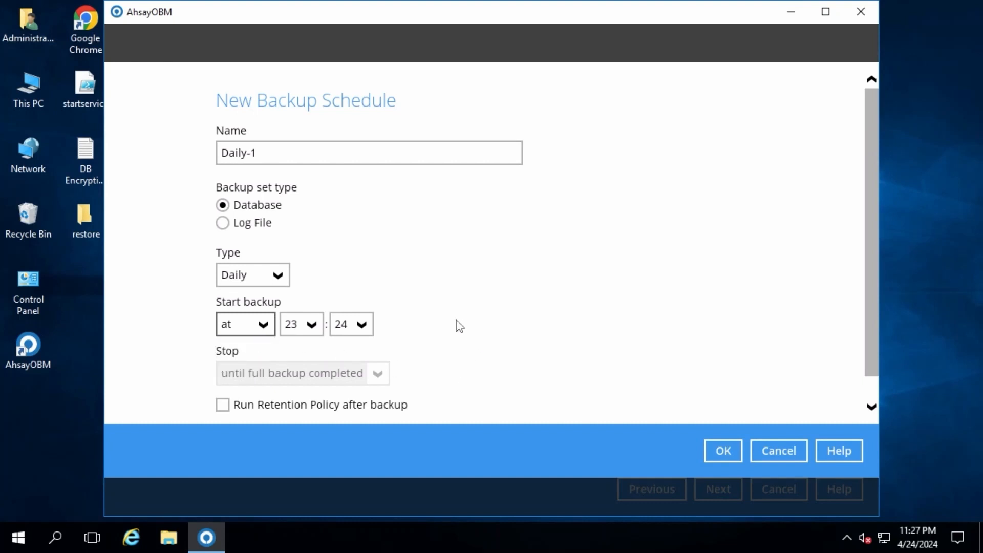
{"action": "left_click", "coordinate": [258, 324]}
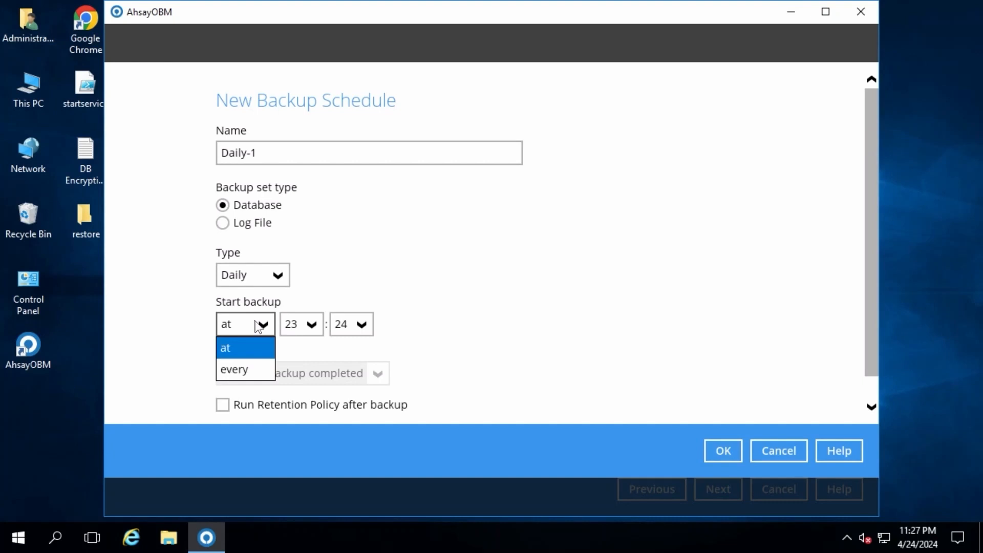
{"action": "left_click", "coordinate": [246, 369]}
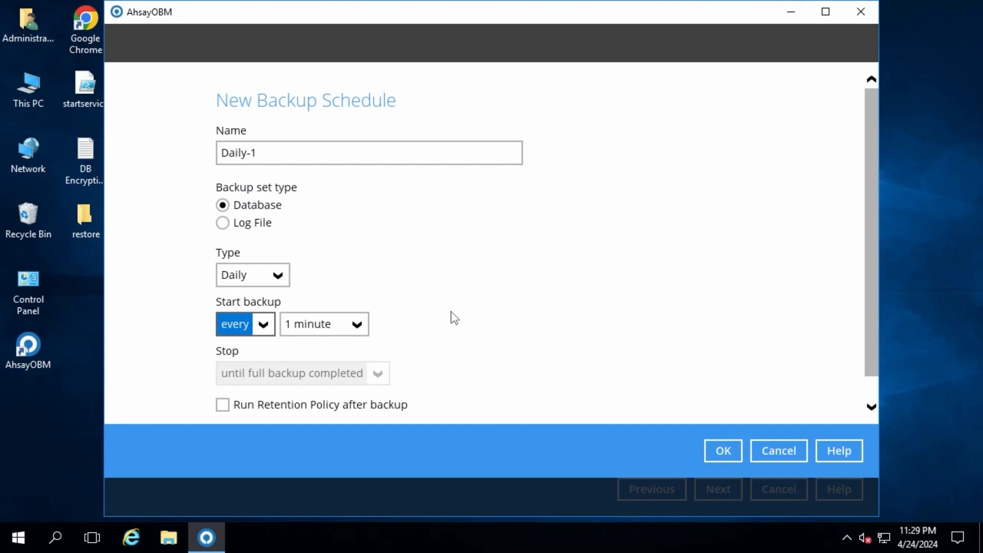
{"action": "left_click", "coordinate": [263, 327]}
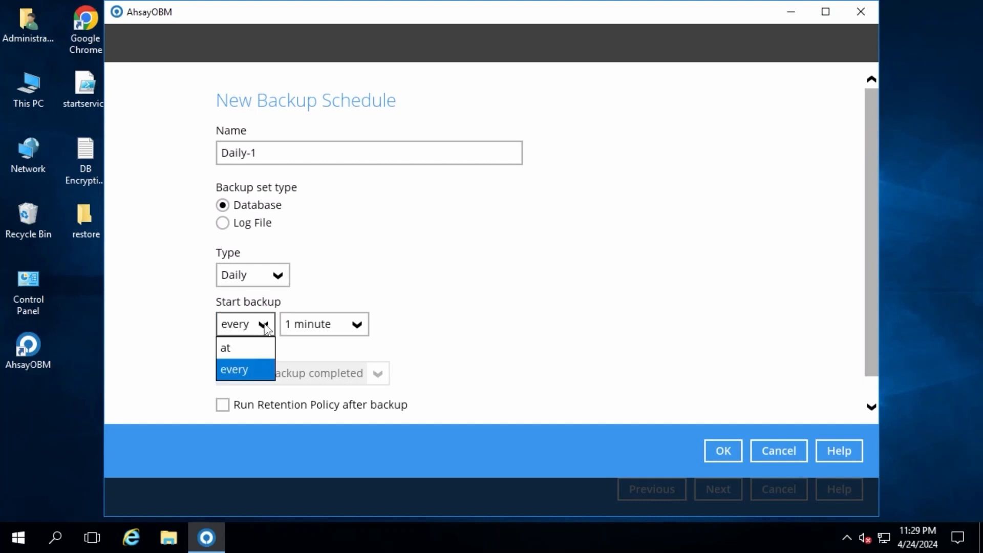
{"action": "left_click", "coordinate": [242, 353]}
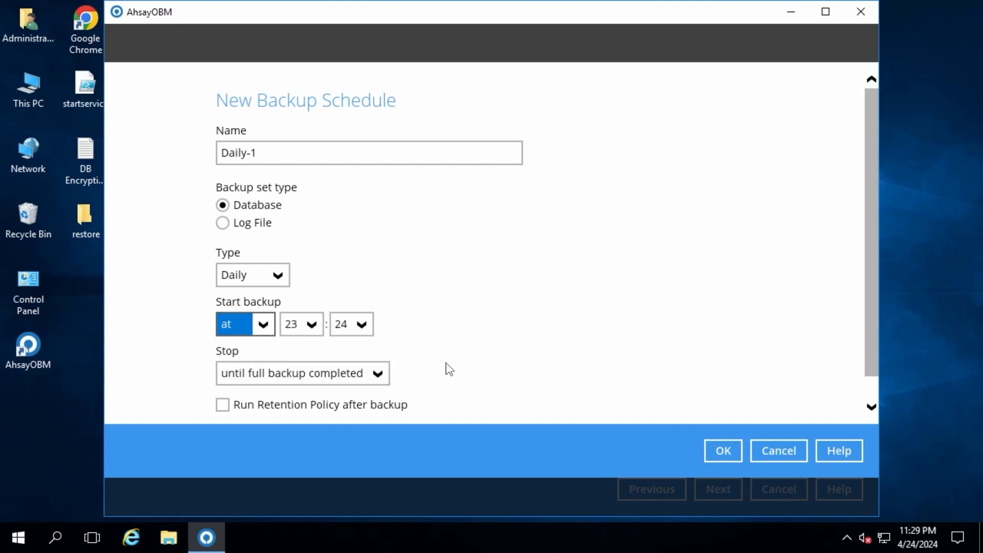
Set the daily schedule to stop after 1 hr and name it "Database Backup Schedule"
{"action": "left_click", "coordinate": [379, 375]}
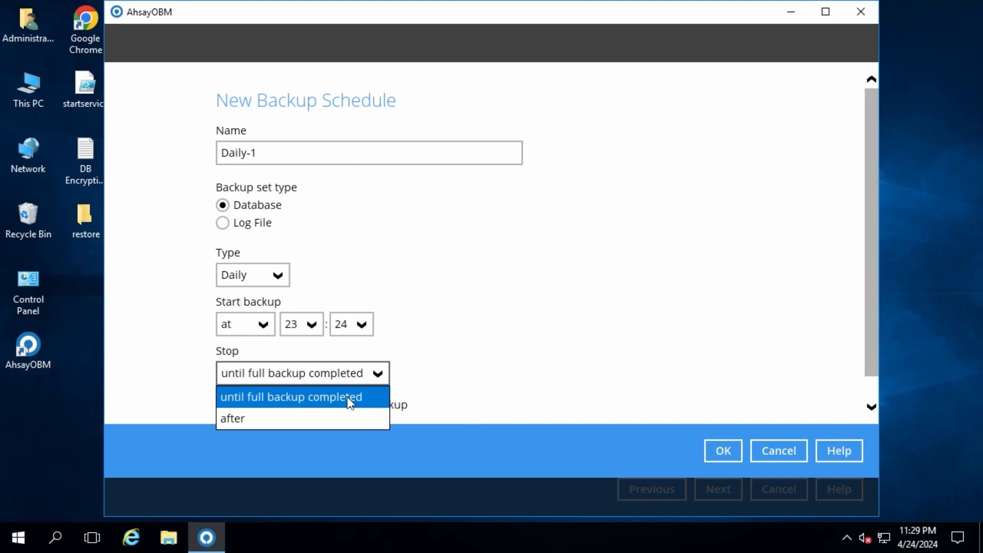
{"action": "left_click", "coordinate": [306, 419]}
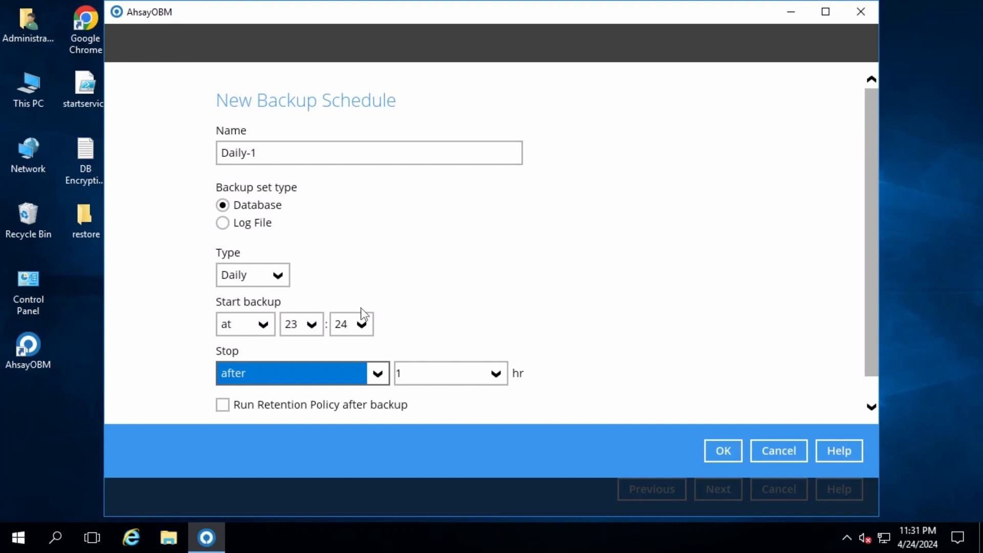
{"action": "left_click_drag", "start_coordinate": [266, 152], "coordinate": [198, 150]}
{"action": "type", "text": "Datab"}
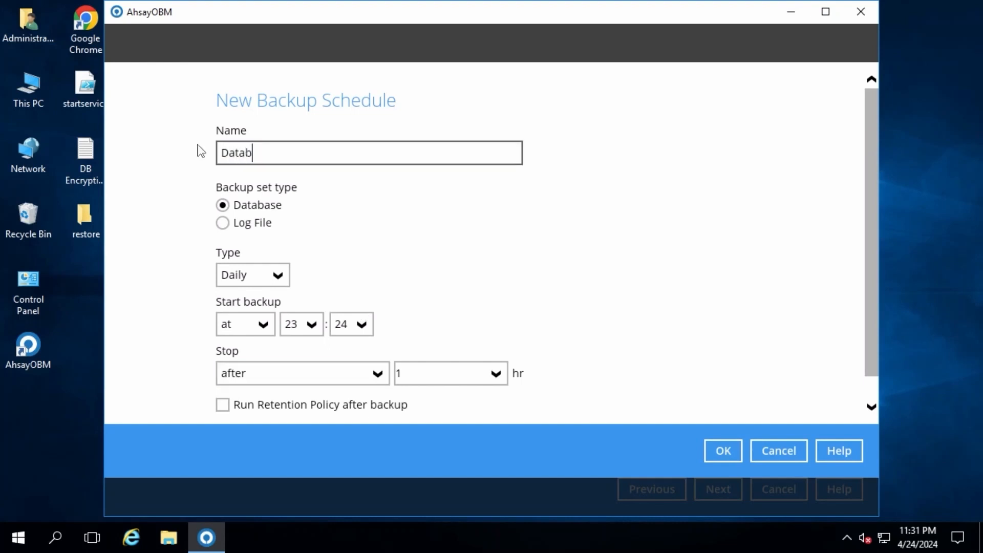
{"action": "type", "text": "ase Backup Schedule"}
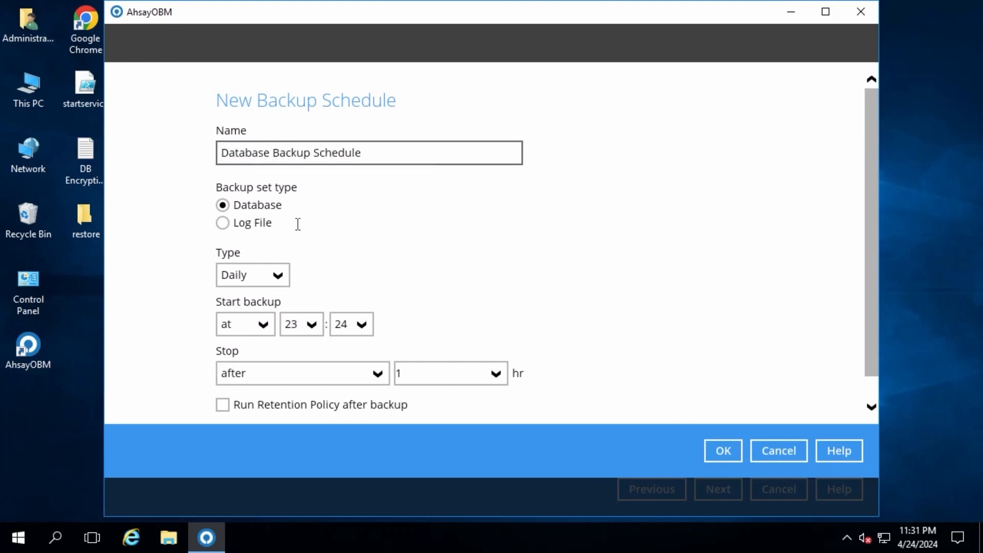
Save the database schedule as a weekly Friday backup starting at 20:00, with the retention policy run after backup
{"action": "left_click", "coordinate": [275, 286]}
{"action": "left_click", "coordinate": [243, 320]}
{"action": "left_click", "coordinate": [301, 364]}
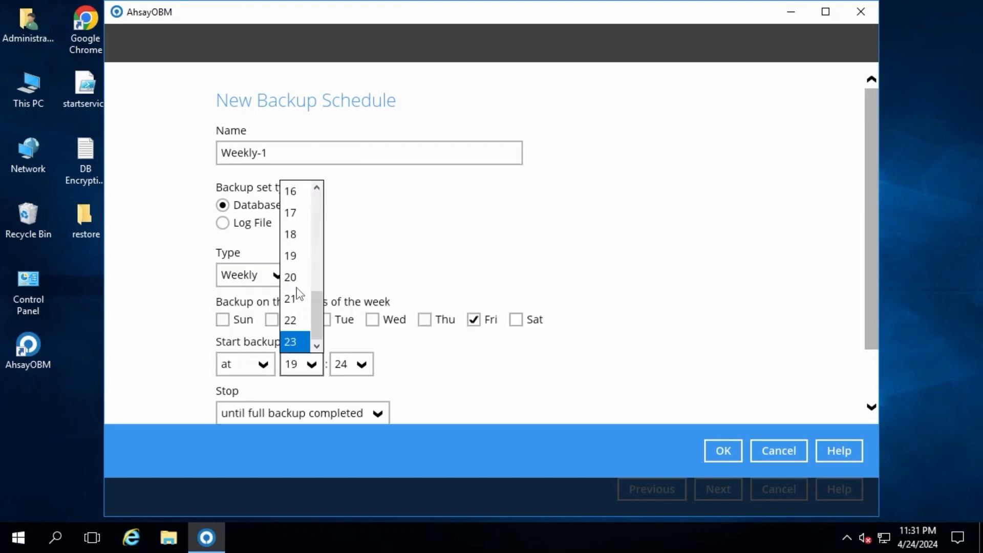
{"action": "left_click", "coordinate": [294, 277]}
{"action": "left_click", "coordinate": [364, 366]}
{"action": "scroll", "coordinate": [348, 255], "scroll_direction": "up", "scroll_amount": 8}
{"action": "left_click", "coordinate": [342, 191]}
{"action": "scroll", "coordinate": [389, 336], "scroll_direction": "down", "scroll_amount": 3}
{"action": "left_click", "coordinate": [222, 378]}
{"action": "left_click", "coordinate": [723, 450]}
Add a second schedule for weekly log file backups, entering the name "Transaction Log Backup Schedule"
{"action": "left_click", "coordinate": [248, 251]}
{"action": "type", "text": "Transaction Log Backup Schedule"}
{"action": "left_click", "coordinate": [251, 222]}
{"action": "left_click", "coordinate": [256, 275]}
{"action": "left_click", "coordinate": [244, 320]}
Set the log file schedule to Monday through Thursday at 20:00, save it and accept the schedules
{"action": "left_click", "coordinate": [272, 319]}
{"action": "left_click", "coordinate": [324, 320]}
{"action": "left_click", "coordinate": [372, 319]}
{"action": "left_click", "coordinate": [424, 320]}
{"action": "left_click", "coordinate": [307, 364]}
{"action": "left_click", "coordinate": [297, 279]}
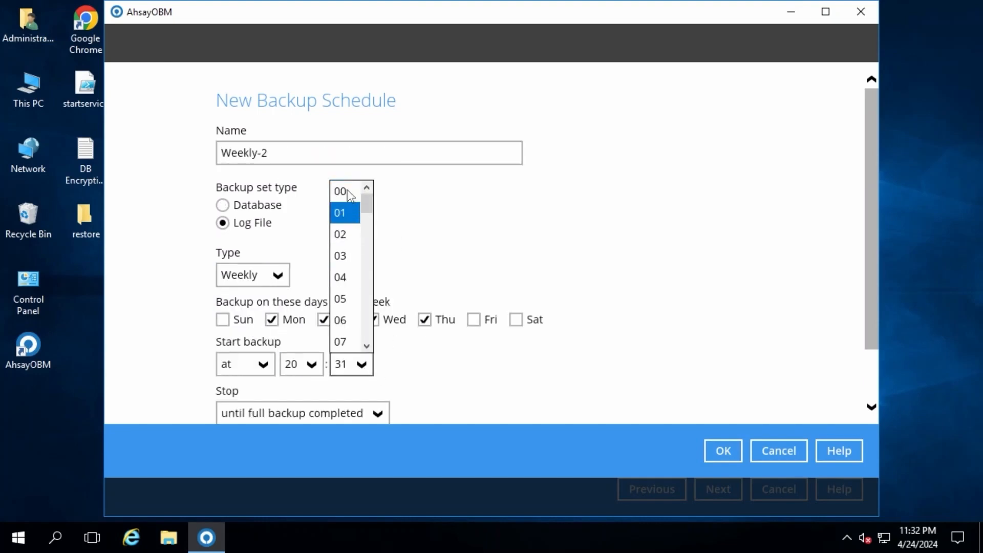
{"action": "left_click", "coordinate": [723, 451]}
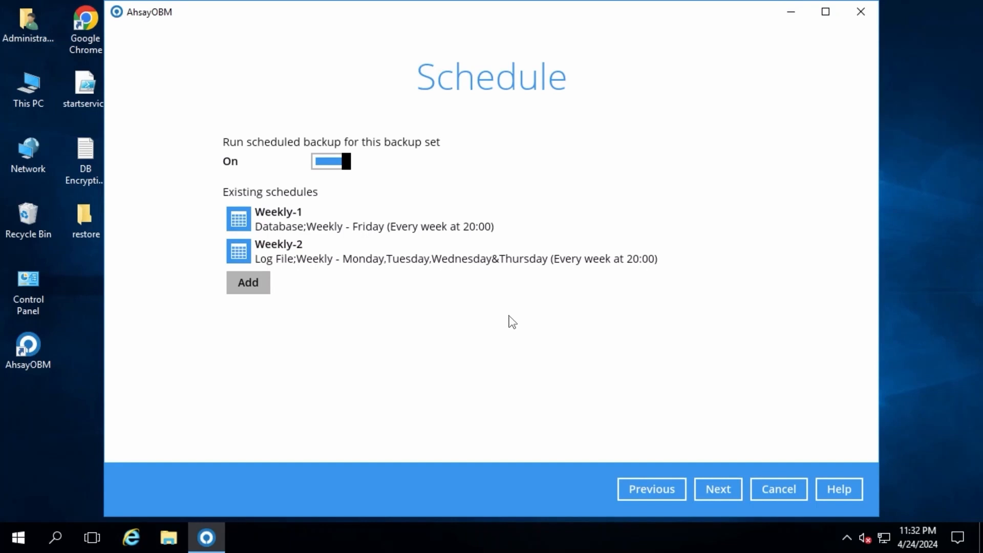
{"action": "left_click", "coordinate": [722, 489]}
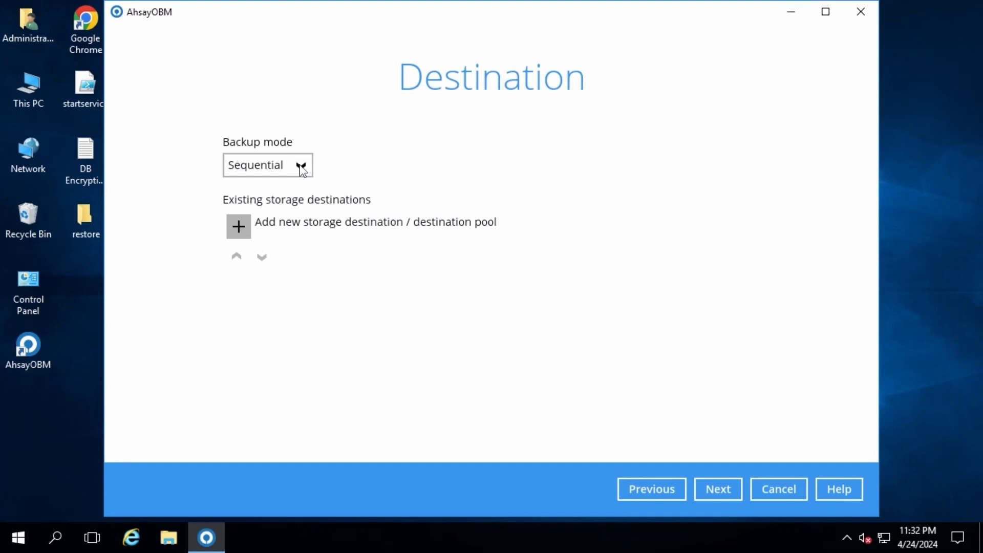
Keep the Sequential backup mode and add Ahsay Drive (China/Hong Kong) as the storage destination
{"action": "left_click", "coordinate": [302, 170]}
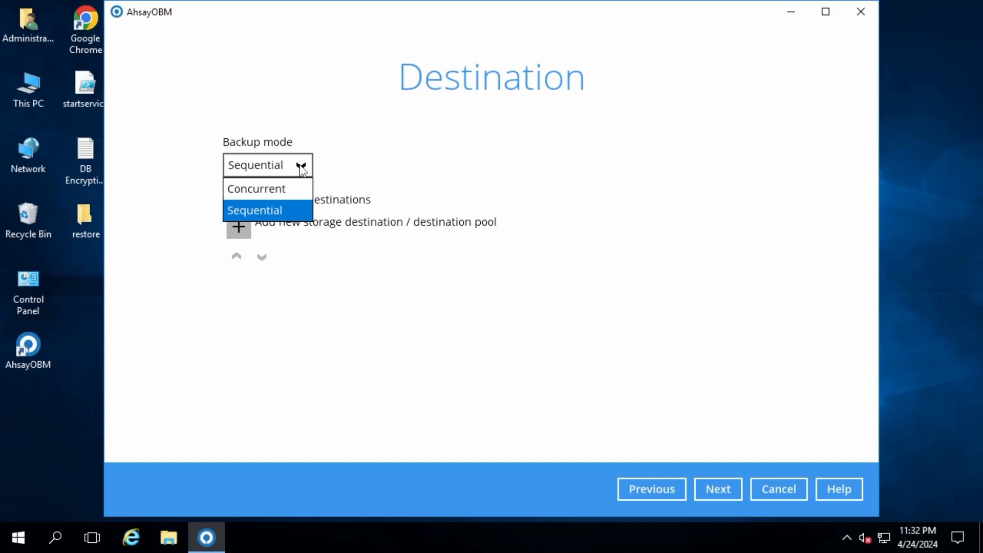
{"action": "left_click", "coordinate": [356, 173]}
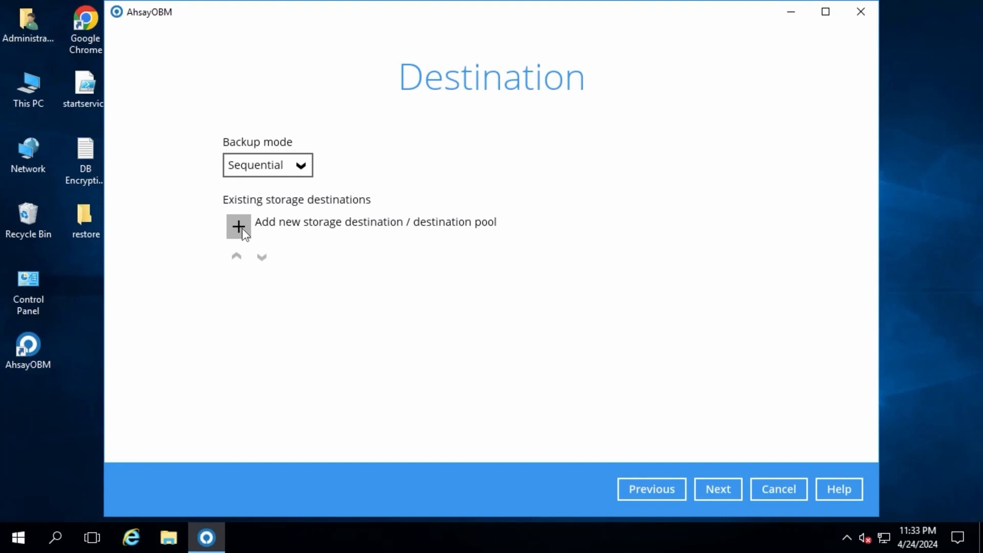
{"action": "left_click", "coordinate": [238, 226]}
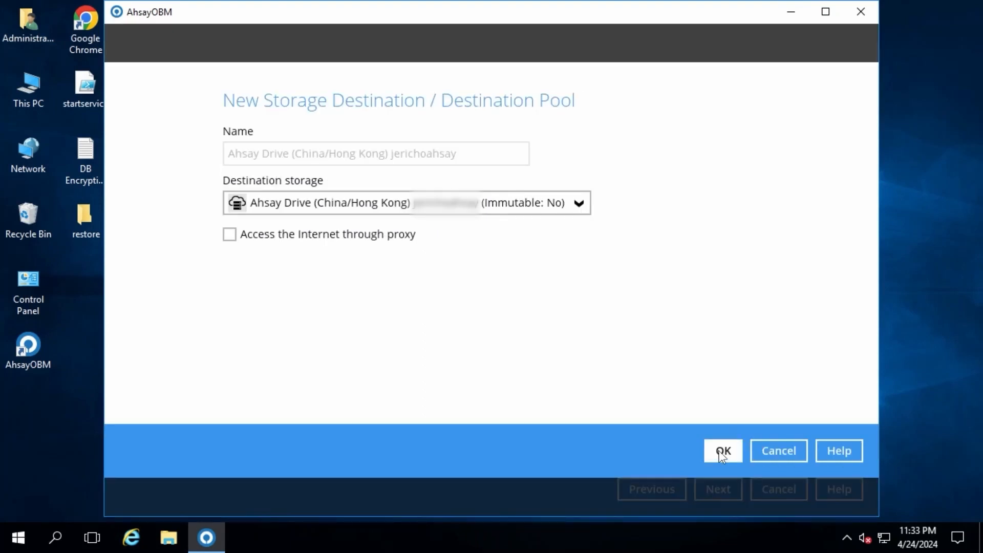
{"action": "left_click", "coordinate": [720, 451]}
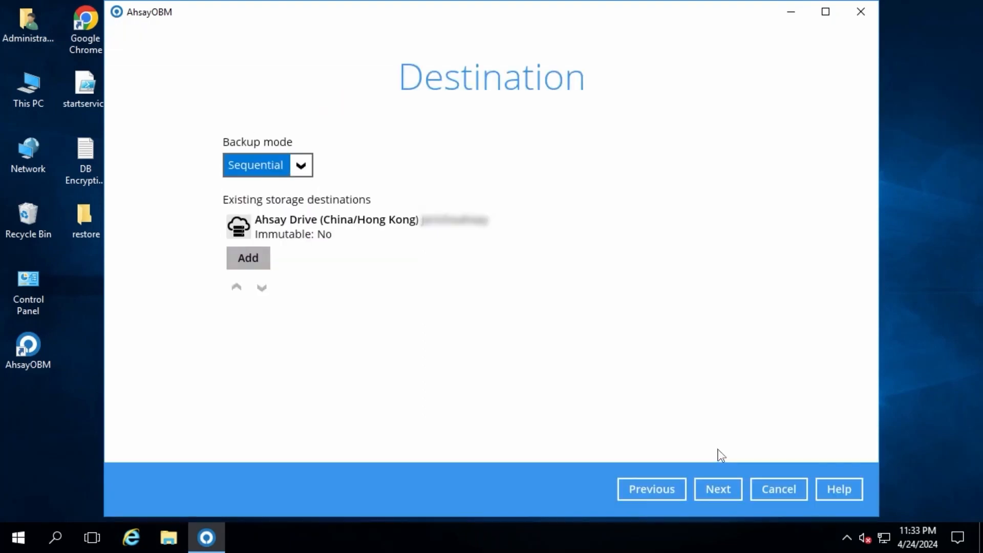
{"action": "left_click", "coordinate": [722, 489]}
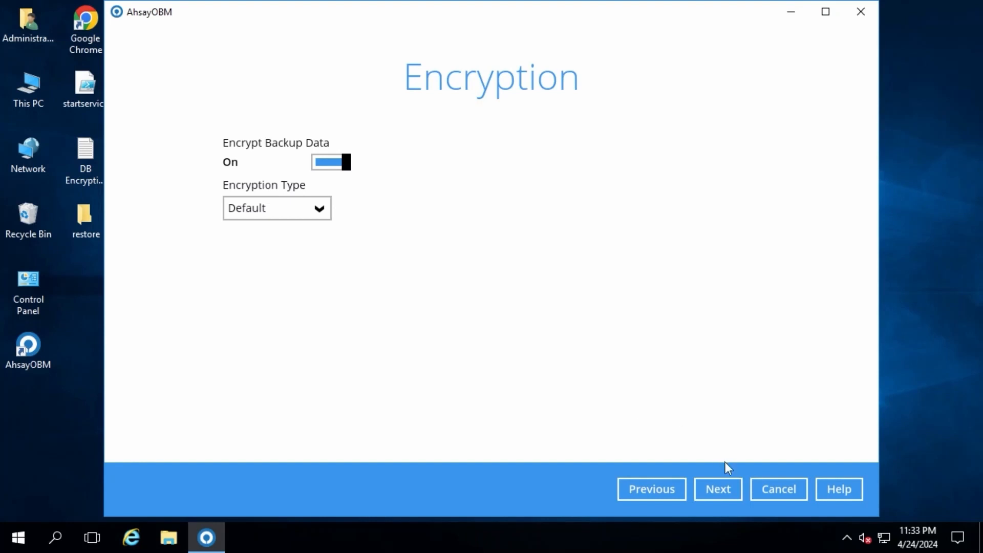
Accept the Default encryption type, copy the encryption key to the clipboard and confirm it
{"action": "left_click", "coordinate": [726, 490]}
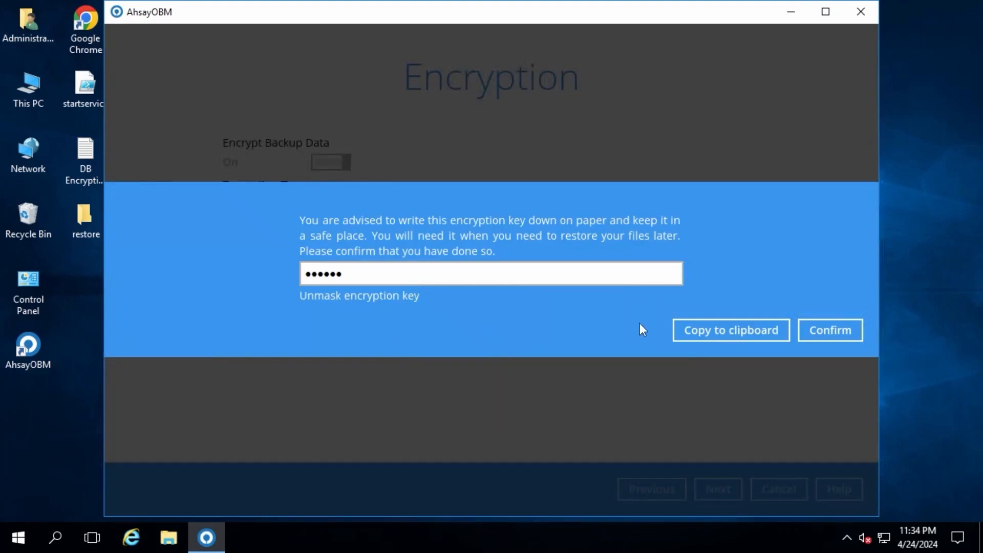
{"action": "left_click", "coordinate": [714, 329]}
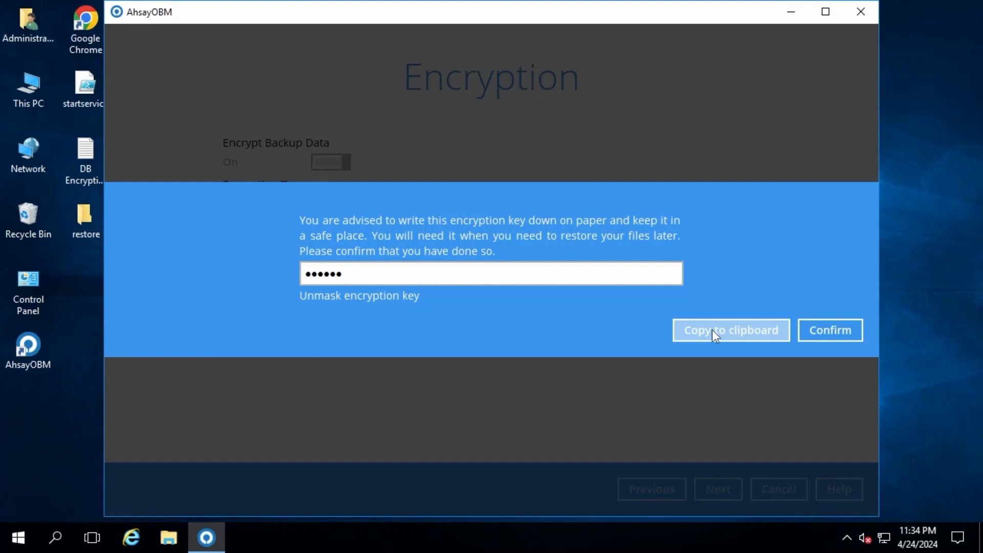
{"action": "left_click", "coordinate": [834, 330]}
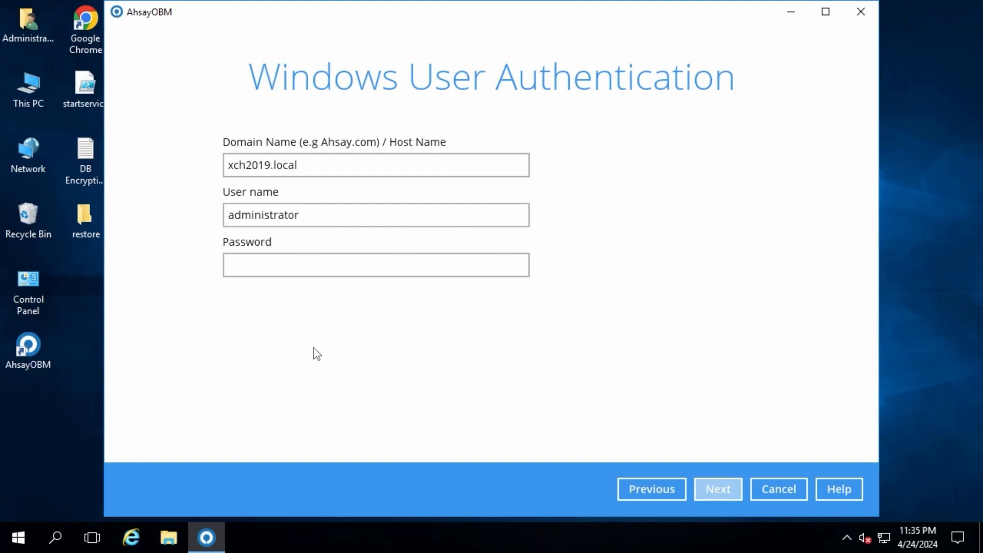
Enter the Windows account password for user authentication, finish creating the backup set and close the completion page
{"action": "left_click", "coordinate": [342, 263]}
{"action": "type", "text": "•••••••••"}
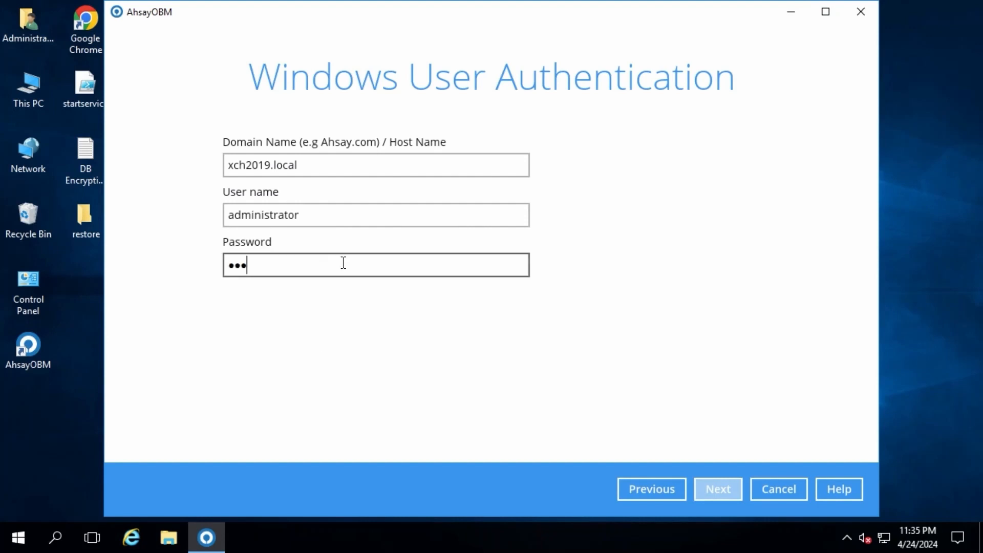
{"action": "left_click", "coordinate": [717, 491]}
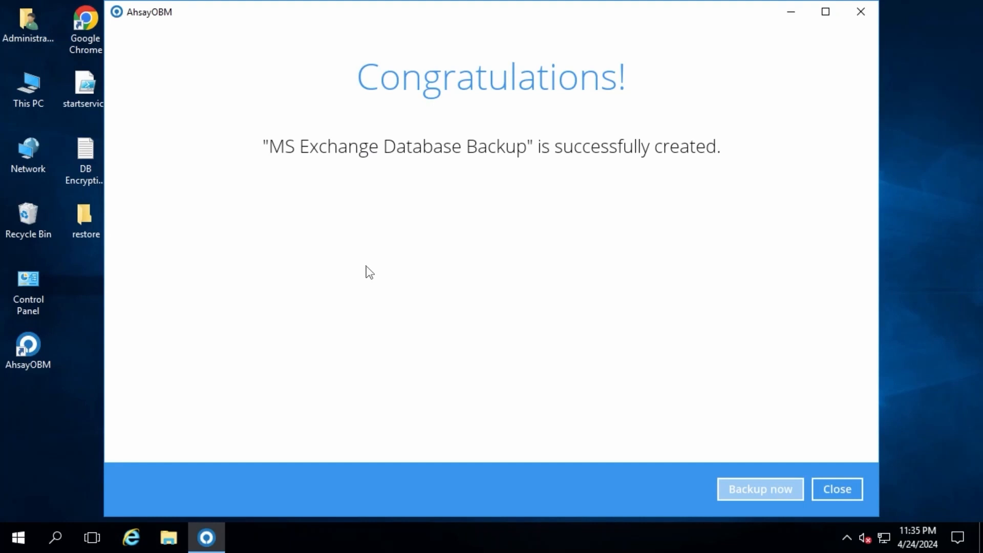
{"action": "left_click", "coordinate": [842, 489]}
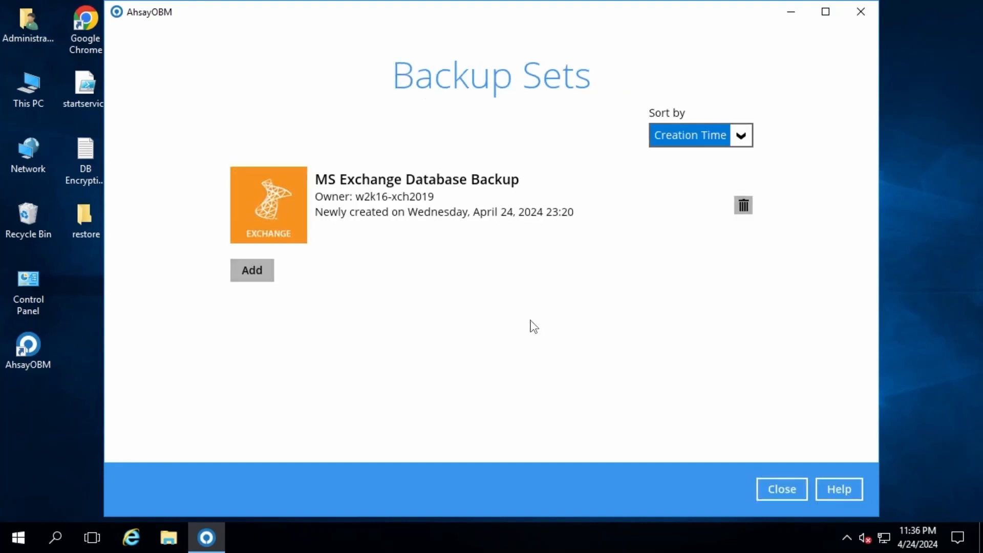
Open the MS Exchange Database Backup set, show its advanced settings and examine its deduplication and retention policy settings
{"action": "left_click", "coordinate": [406, 186]}
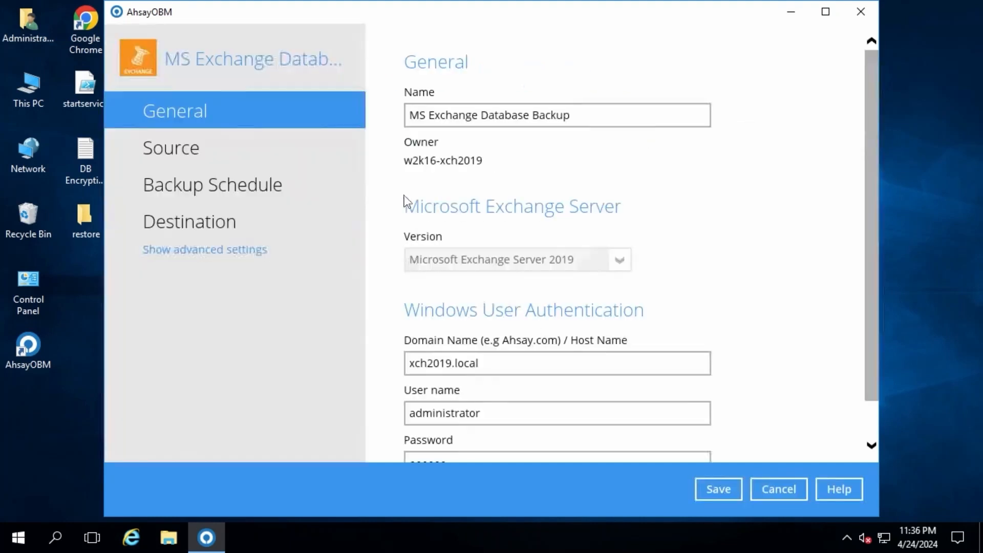
{"action": "left_click", "coordinate": [212, 251]}
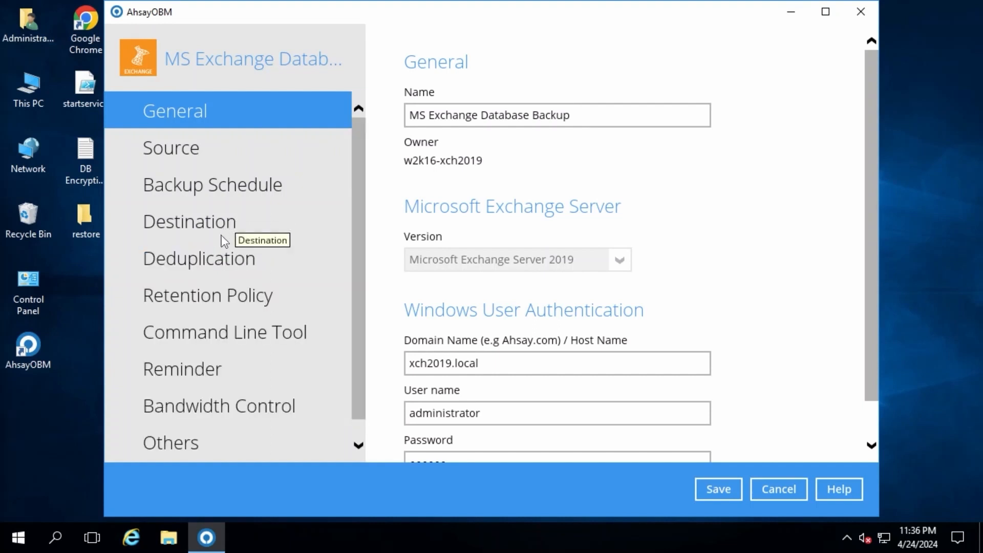
{"action": "left_click", "coordinate": [220, 258]}
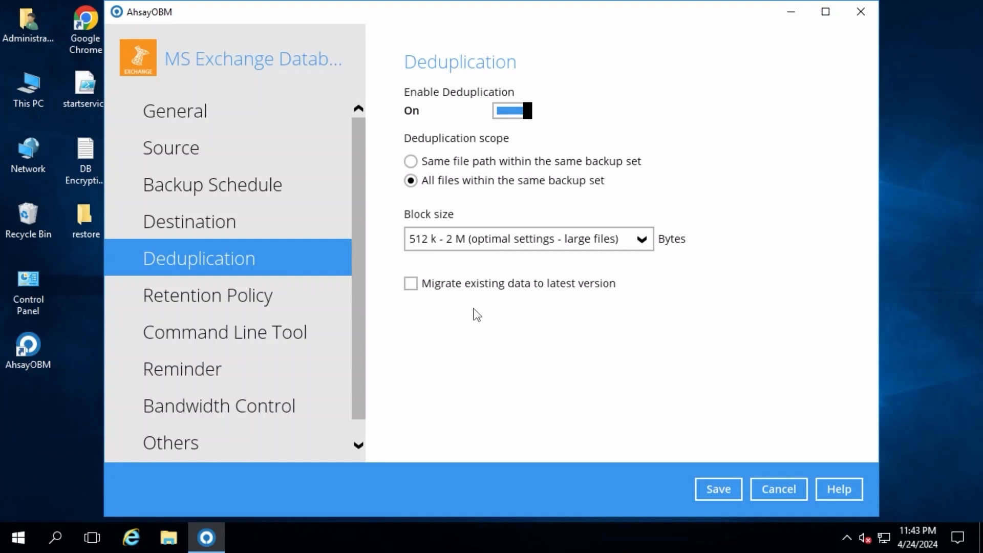
{"action": "left_click", "coordinate": [236, 301]}
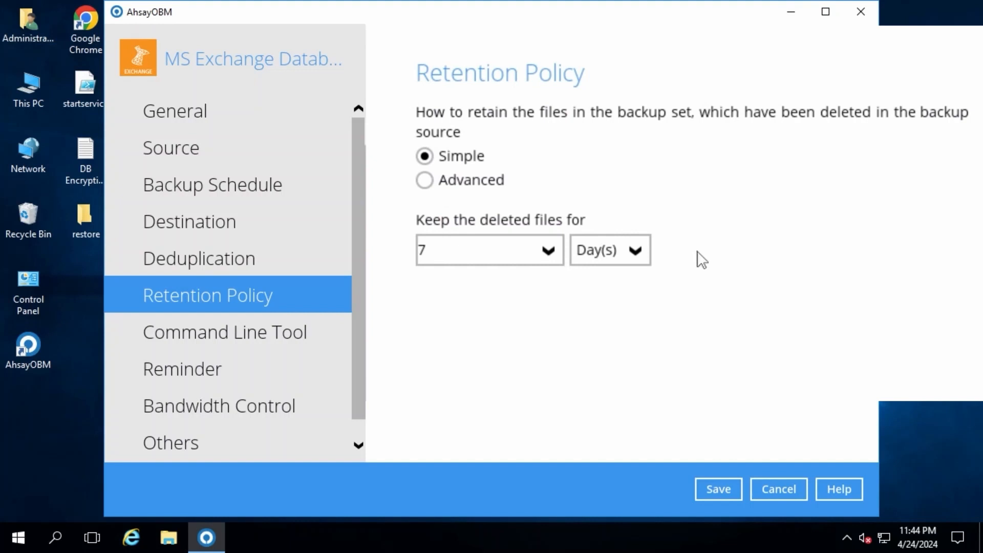
Examine the retention units and advanced retention policy types, discard the new policy and return to Simple retention
{"action": "left_click", "coordinate": [635, 251]}
{"action": "left_click", "coordinate": [430, 182]}
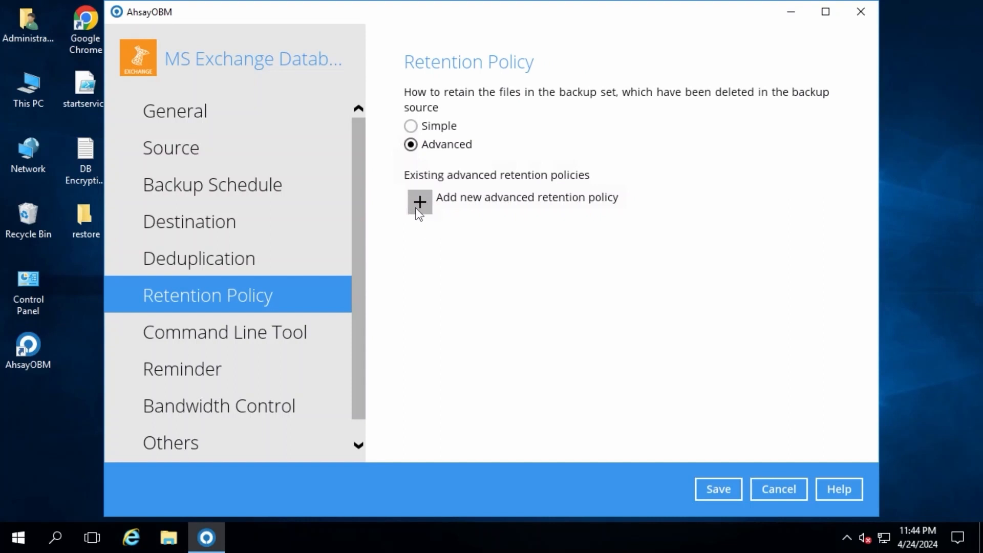
{"action": "left_click", "coordinate": [419, 210]}
{"action": "left_click", "coordinate": [288, 208]}
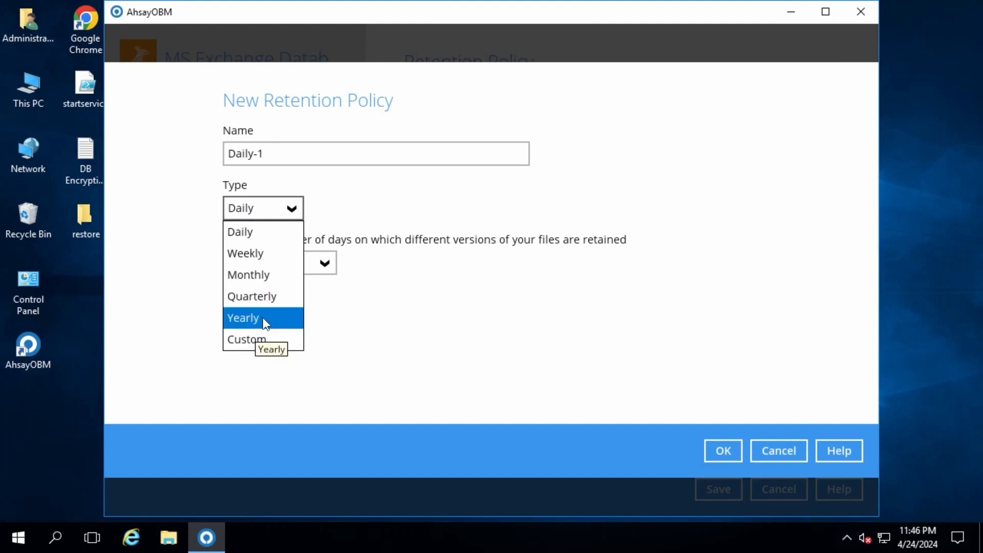
{"action": "left_click", "coordinate": [499, 359]}
{"action": "left_click", "coordinate": [777, 452]}
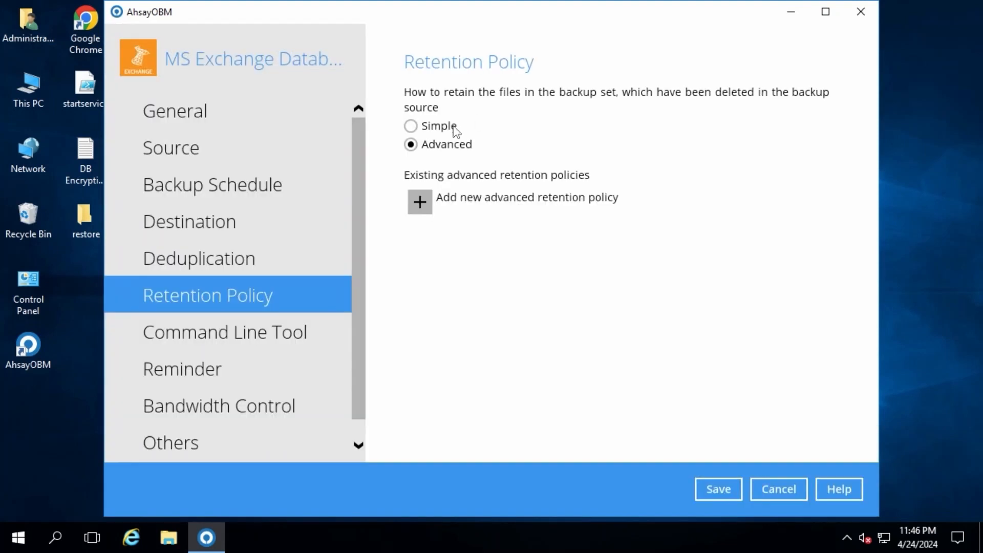
{"action": "left_click", "coordinate": [421, 128]}
Change the temporary directory for storing backup files to E:\temp in the backup set's other settings
{"action": "scroll", "coordinate": [175, 410], "scroll_direction": "down", "scroll_amount": 1}
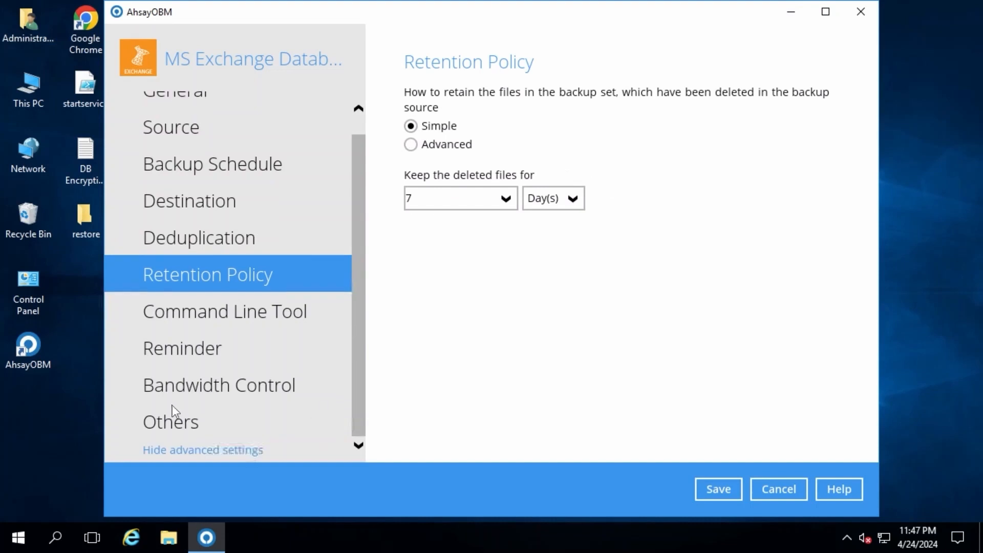
{"action": "left_click", "coordinate": [189, 422]}
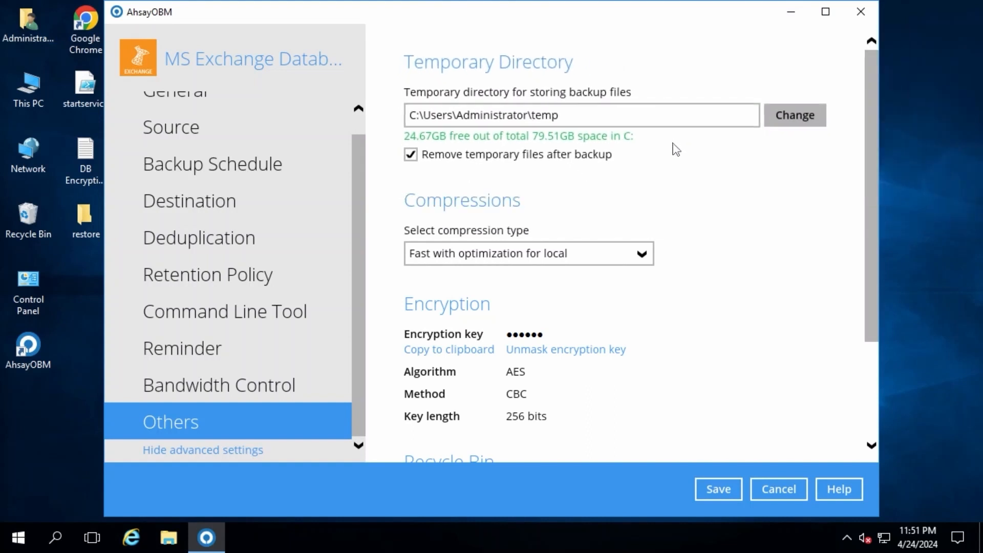
{"action": "left_click", "coordinate": [792, 114]}
{"action": "left_click", "coordinate": [439, 246]}
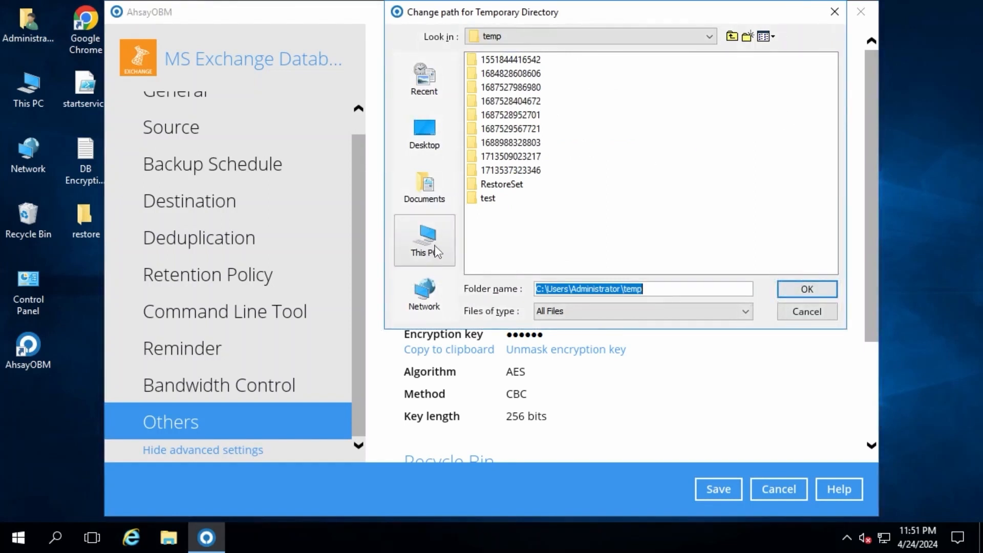
{"action": "double_click", "coordinate": [496, 171]}
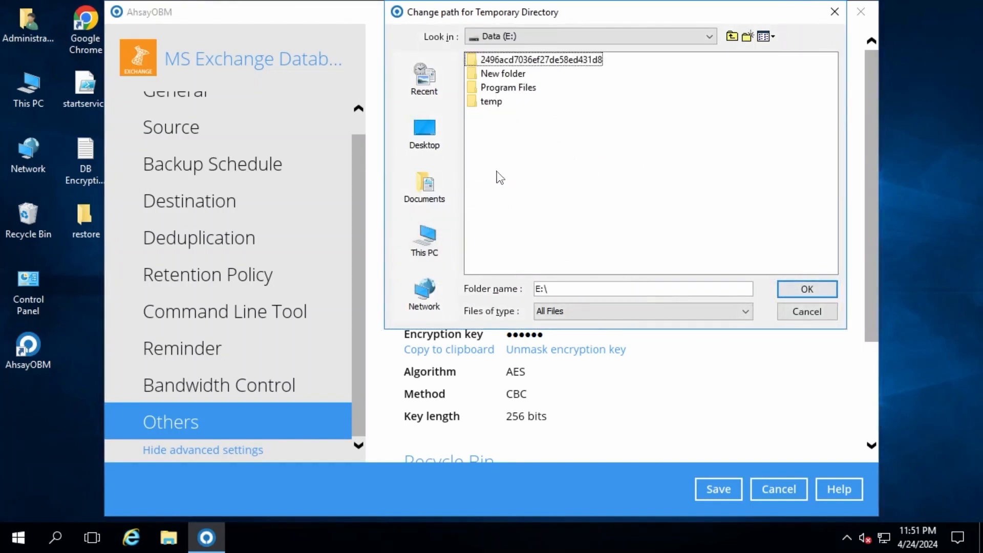
{"action": "left_click", "coordinate": [492, 102]}
{"action": "left_click", "coordinate": [805, 291]}
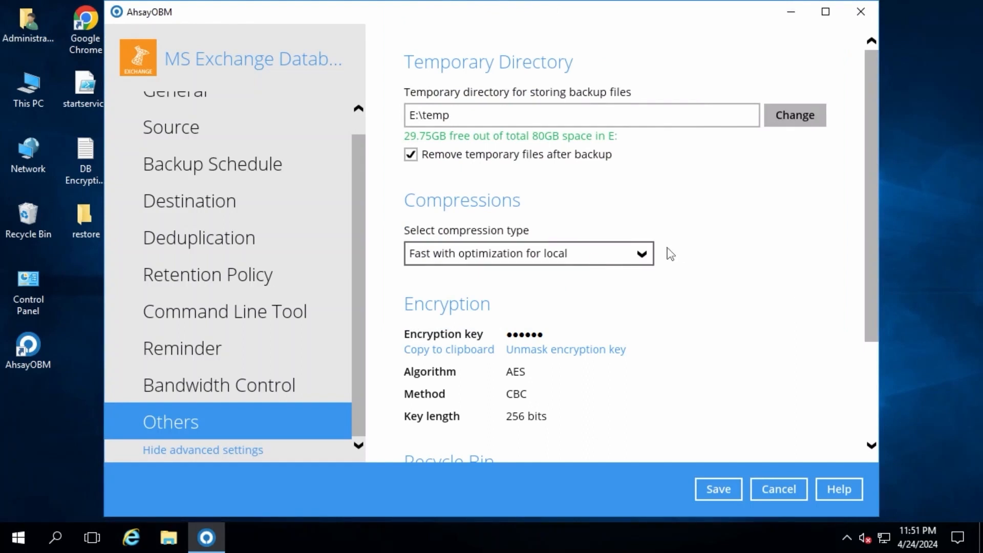
Review the compression types, keep Fast with optimization for local, check the encryption and Recycle Bin settings, and save the backup set
{"action": "left_click", "coordinate": [677, 270]}
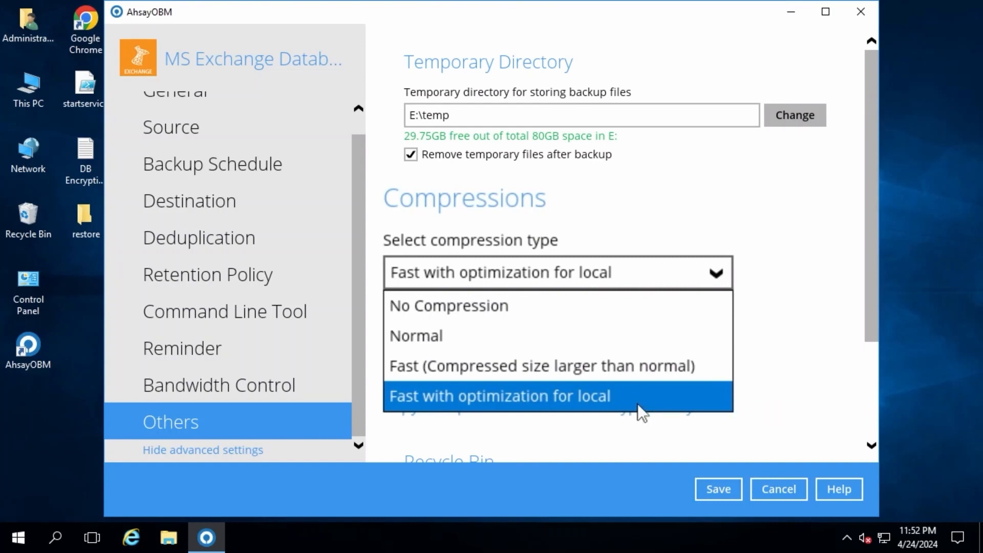
{"action": "left_click", "coordinate": [819, 258]}
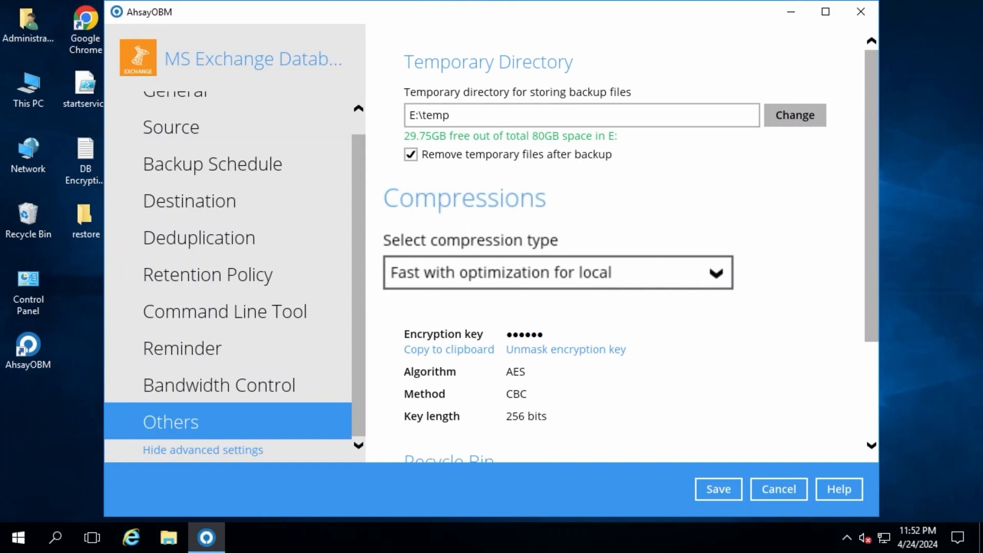
{"action": "scroll", "coordinate": [819, 329], "scroll_direction": "down", "scroll_amount": 3}
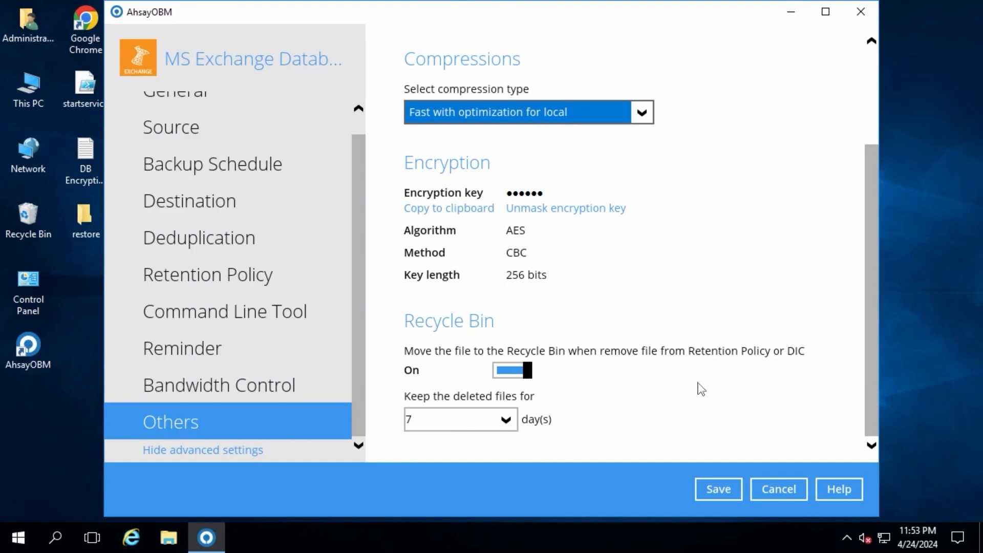
{"action": "left_click", "coordinate": [721, 489]}
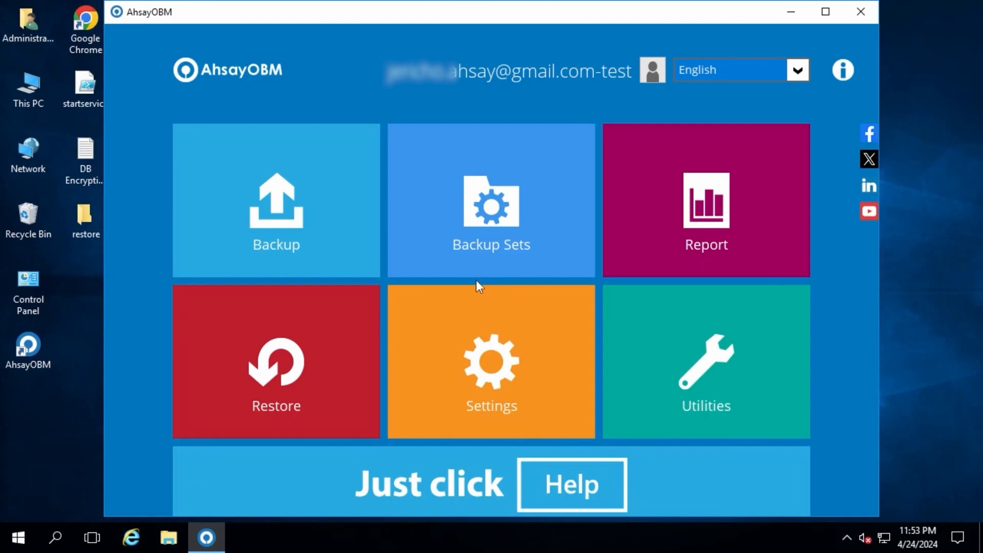
Run a backup of the MS Exchange Database Backup set with the Database backup set type
{"action": "left_click", "coordinate": [237, 183]}
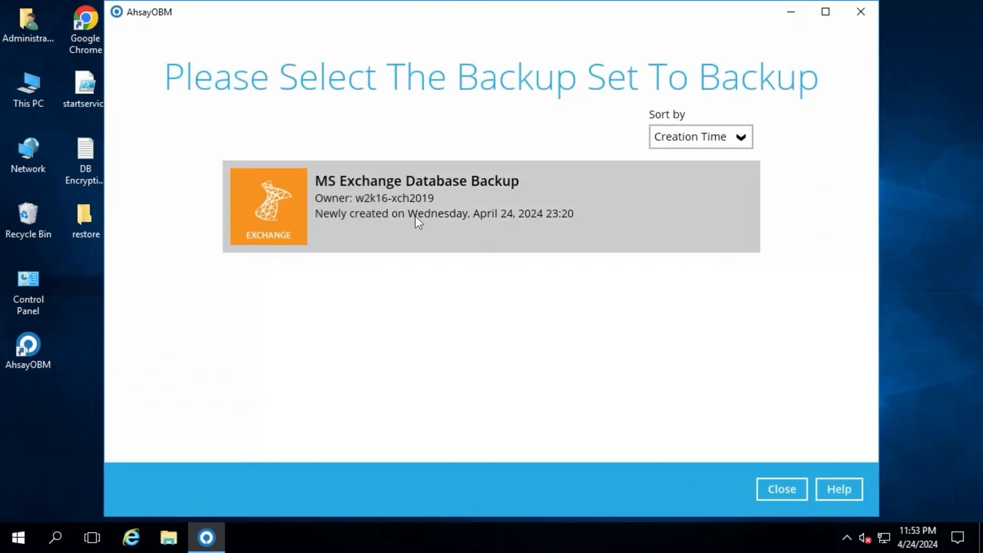
{"action": "left_click", "coordinate": [415, 217]}
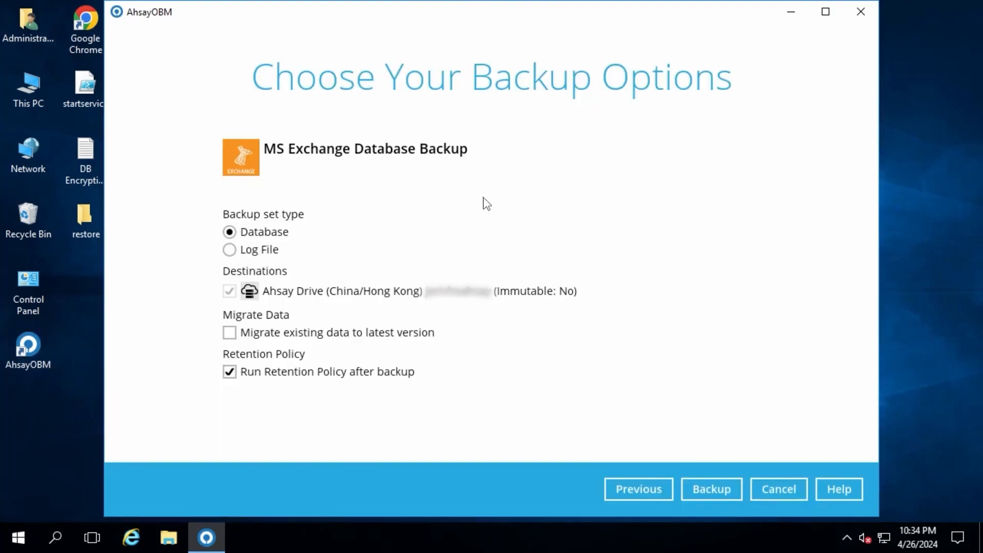
{"action": "left_click", "coordinate": [254, 250]}
{"action": "left_click", "coordinate": [271, 236]}
{"action": "left_click", "coordinate": [714, 489]}
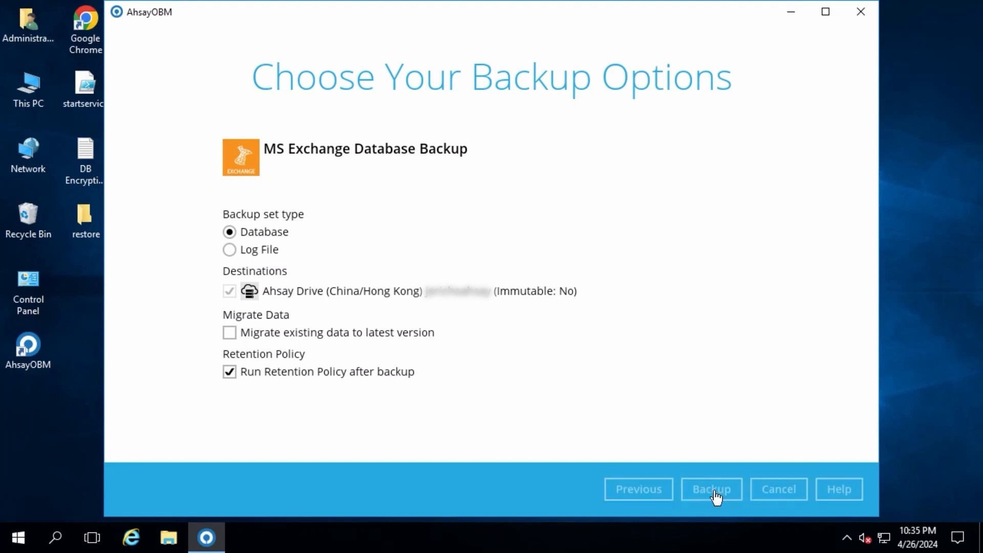